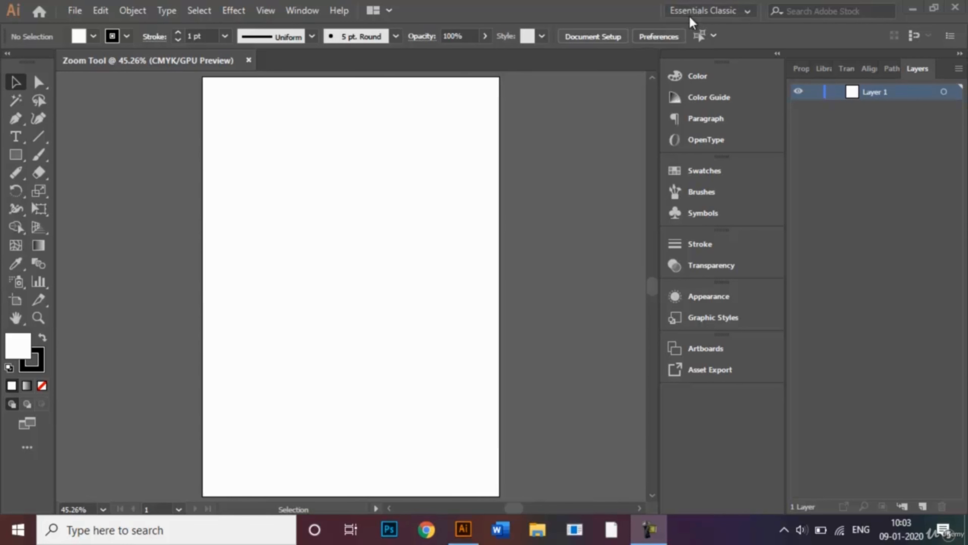
pyautogui.click(713, 15)
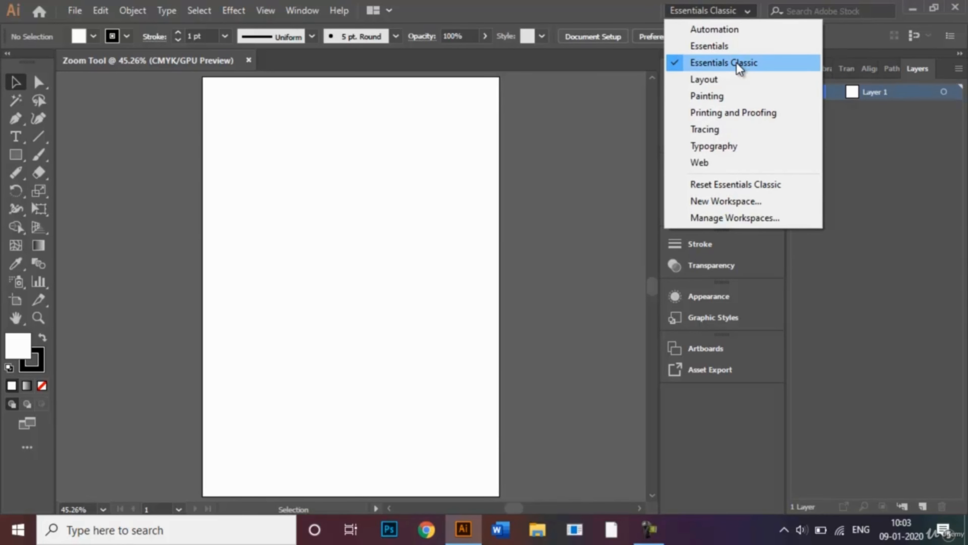
pyautogui.click(716, 17)
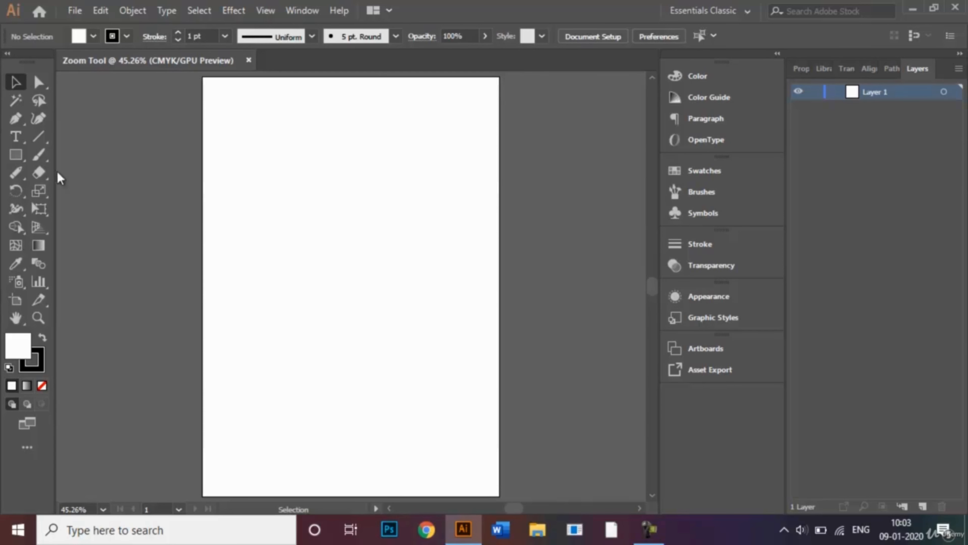
# - Draw five overlapping rectangles down the artboard with the Rectangle tool, then nudge the last one slightly upward
pyautogui.click(23, 157)
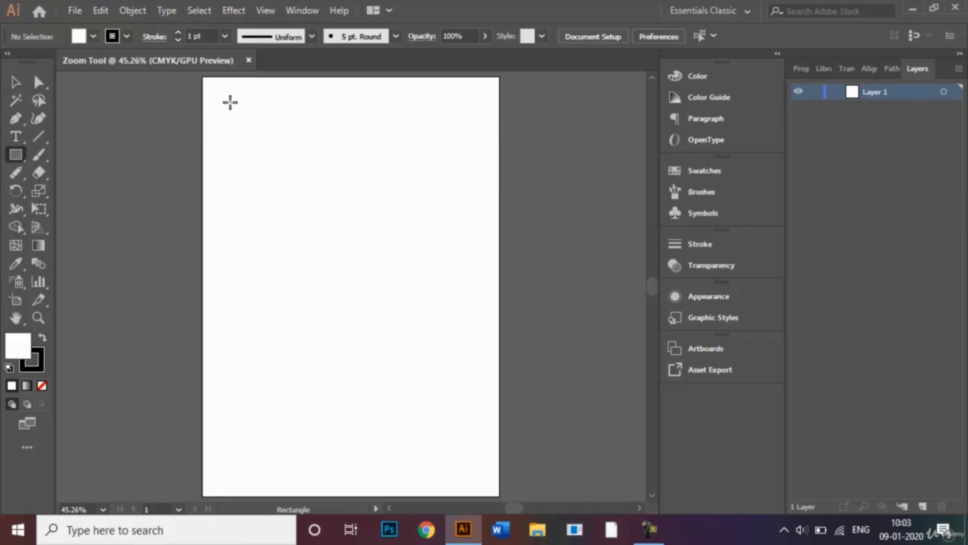
pyautogui.moveTo(230, 102); pyautogui.dragTo(336, 225)
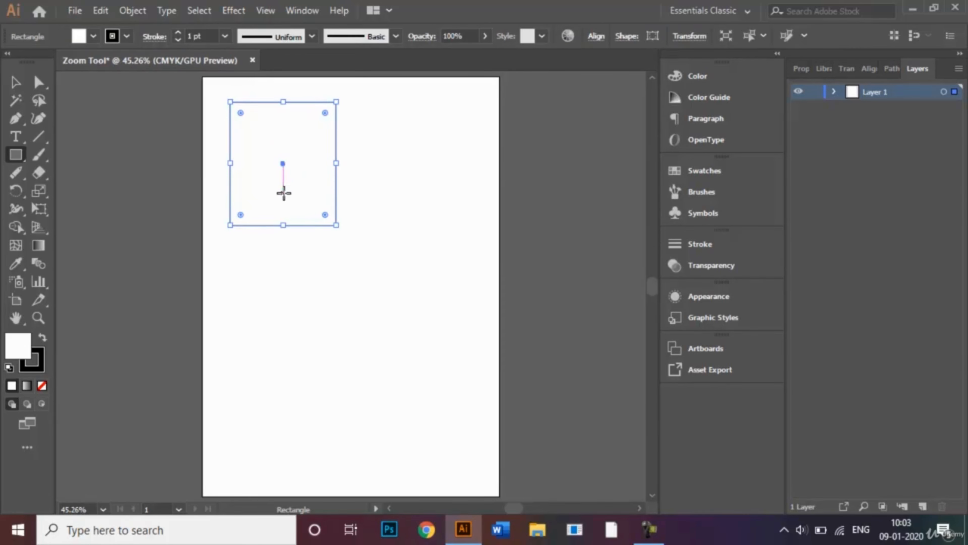
pyautogui.moveTo(282, 193); pyautogui.dragTo(435, 320)
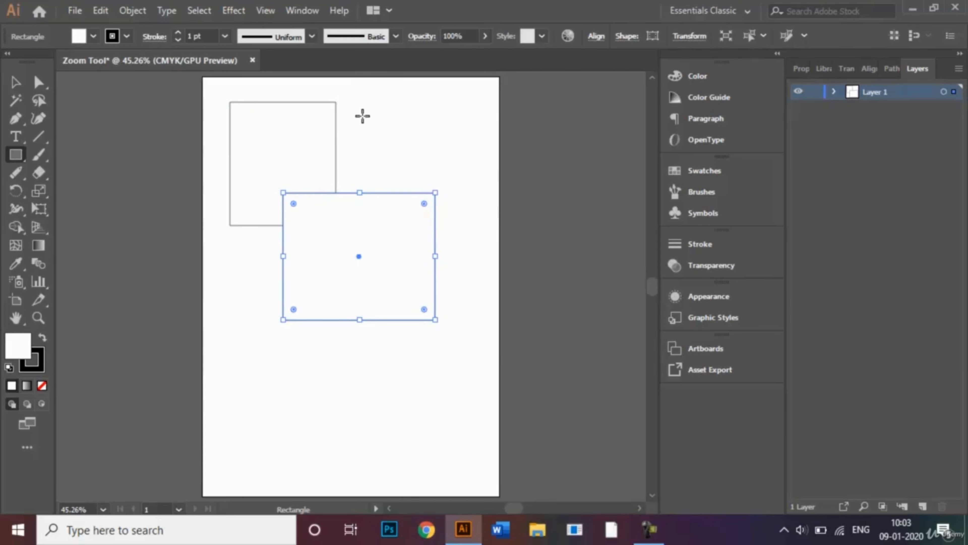
pyautogui.moveTo(363, 114)
pyautogui.mouseDown()
pyautogui.moveTo(439, 177)
pyautogui.moveTo(469, 226)
pyautogui.mouseUp()
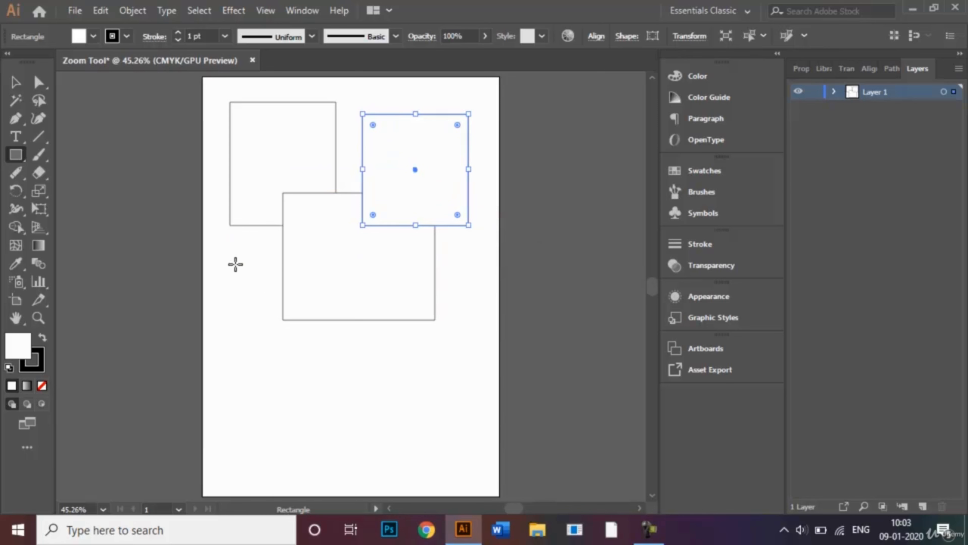
pyautogui.moveTo(219, 260); pyautogui.dragTo(350, 382)
pyautogui.moveTo(332, 321); pyautogui.dragTo(456, 439)
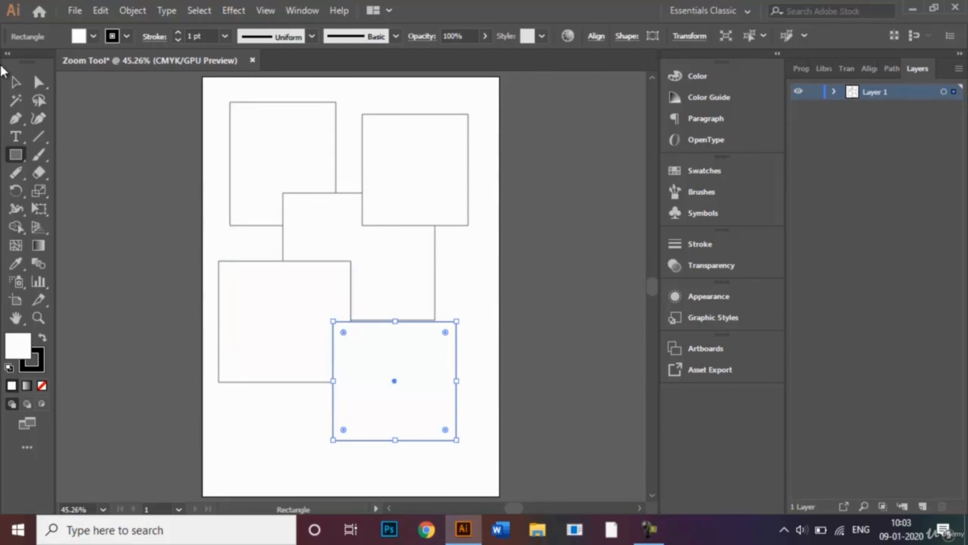
pyautogui.click(14, 81)
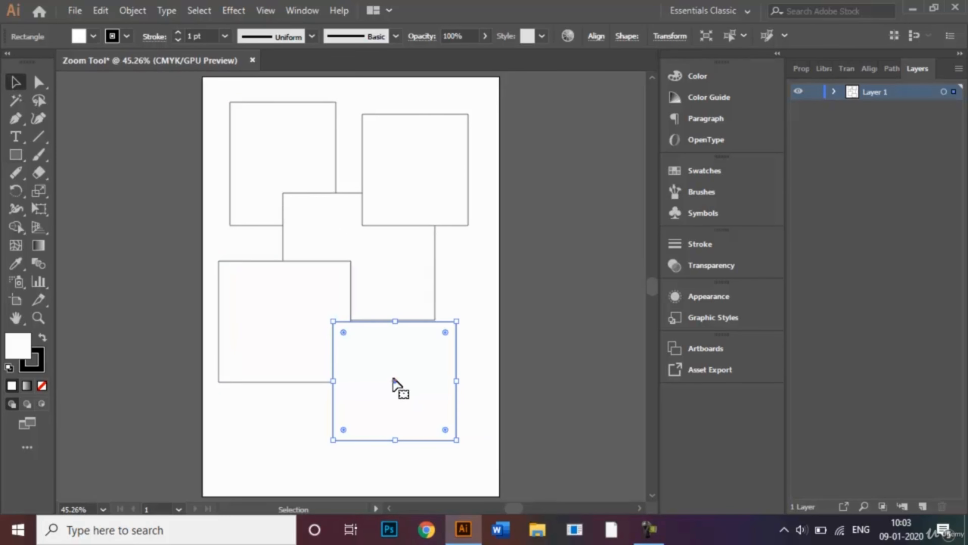
pyautogui.moveTo(395, 387); pyautogui.dragTo(403, 366)
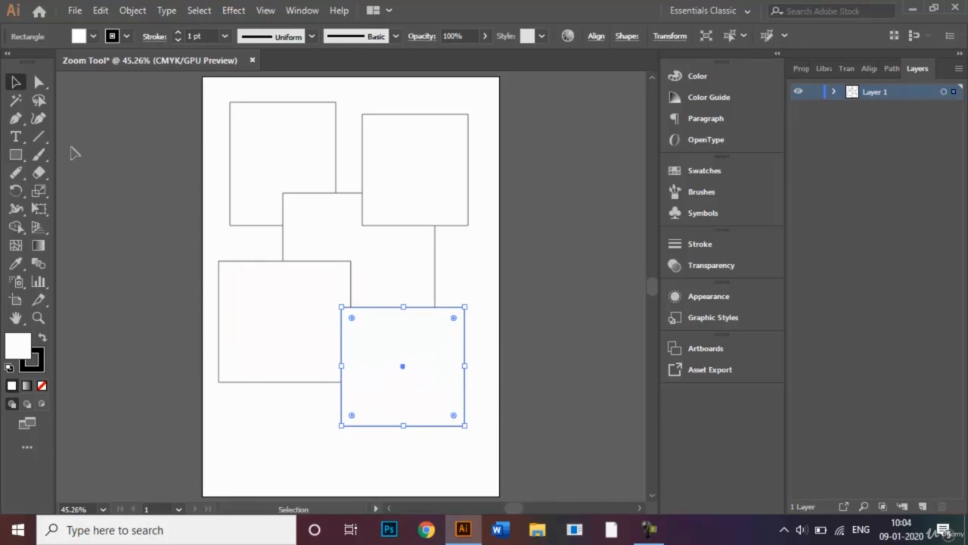
# - Draw a sixth rectangle overlapping the lower ones near the bottom of the artboard
pyautogui.click(16, 155)
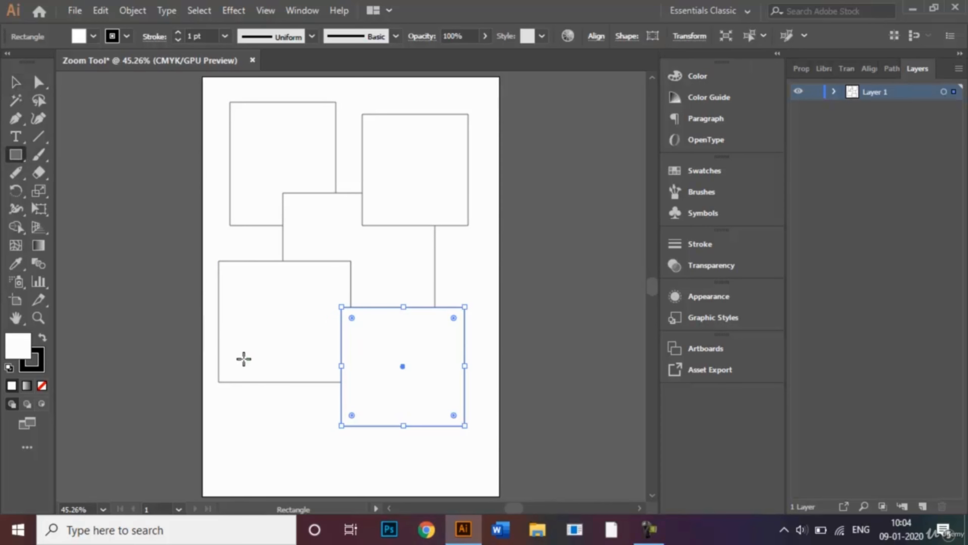
pyautogui.moveTo(243, 358); pyautogui.dragTo(403, 470)
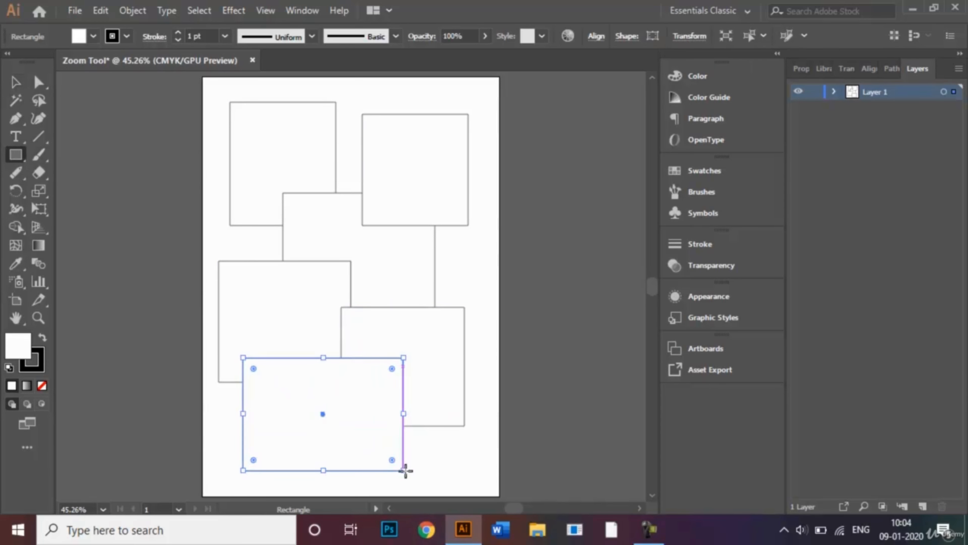
pyautogui.click(16, 82)
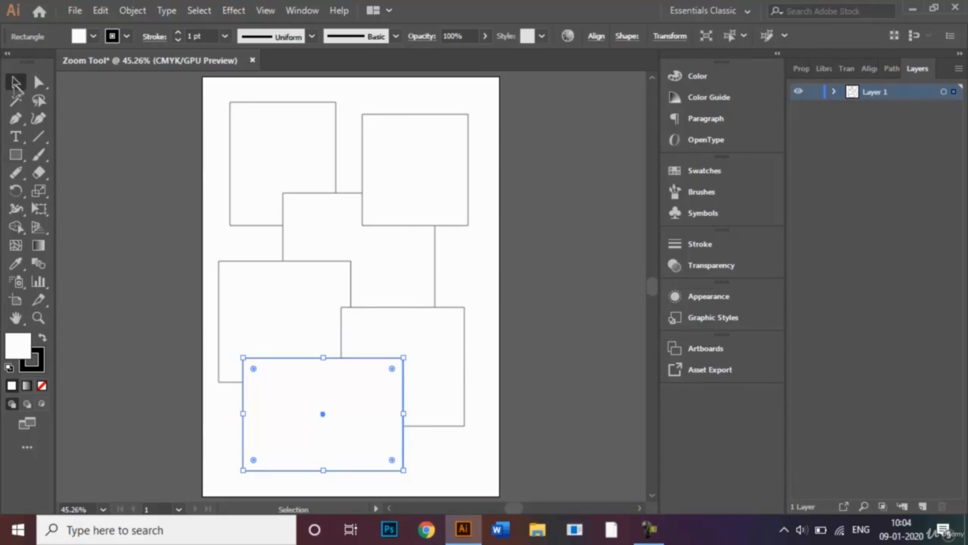
# - Fill the bottom rectangle with red from the fill swatches
pyautogui.click(509, 272)
pyautogui.click(364, 404)
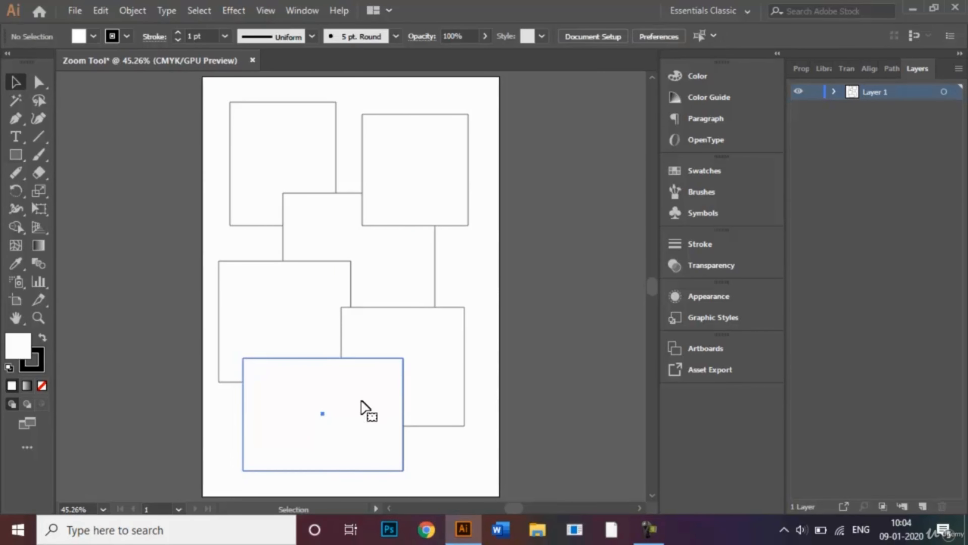
pyautogui.click(93, 37)
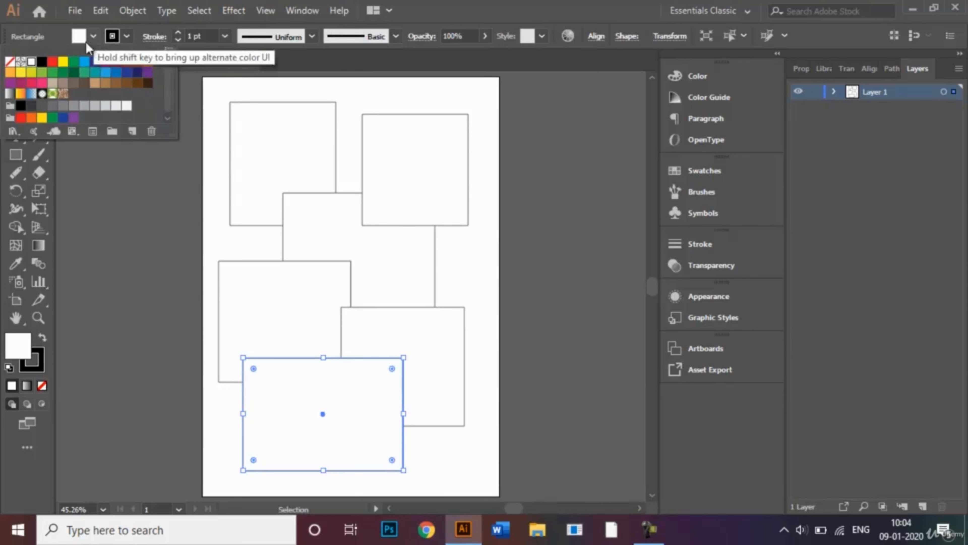
pyautogui.click(52, 63)
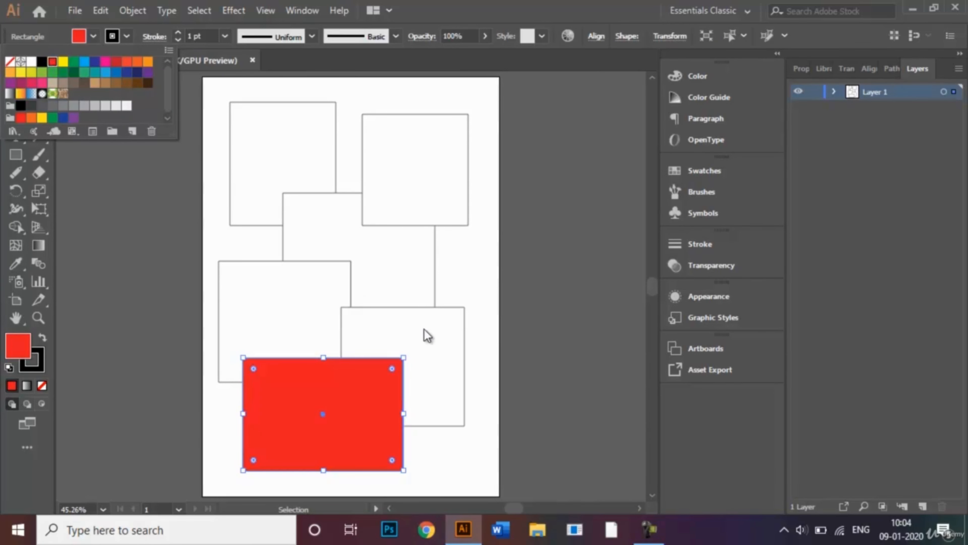
# - Fill the lower-right rectangle with dark blue
pyautogui.click(427, 335)
pyautogui.click(434, 346)
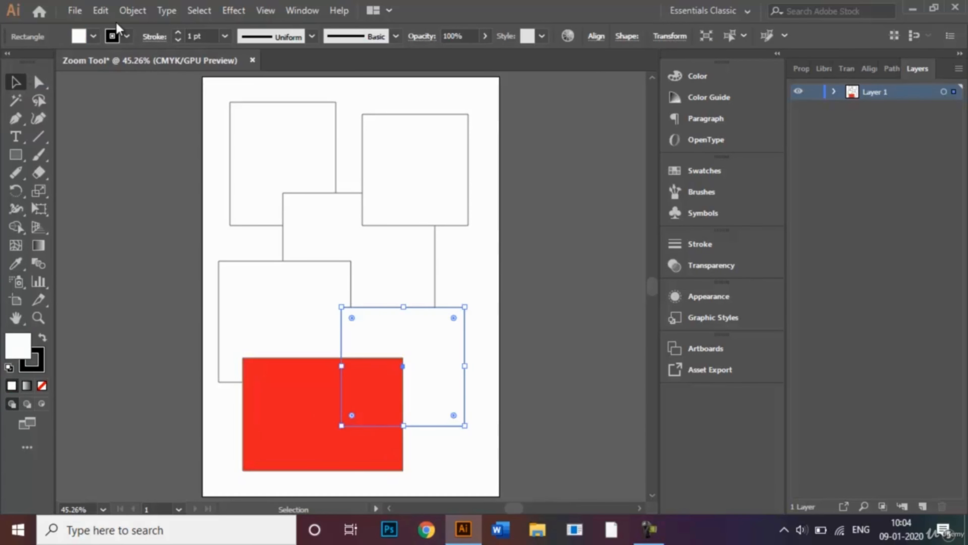
pyautogui.click(93, 37)
pyautogui.click(94, 62)
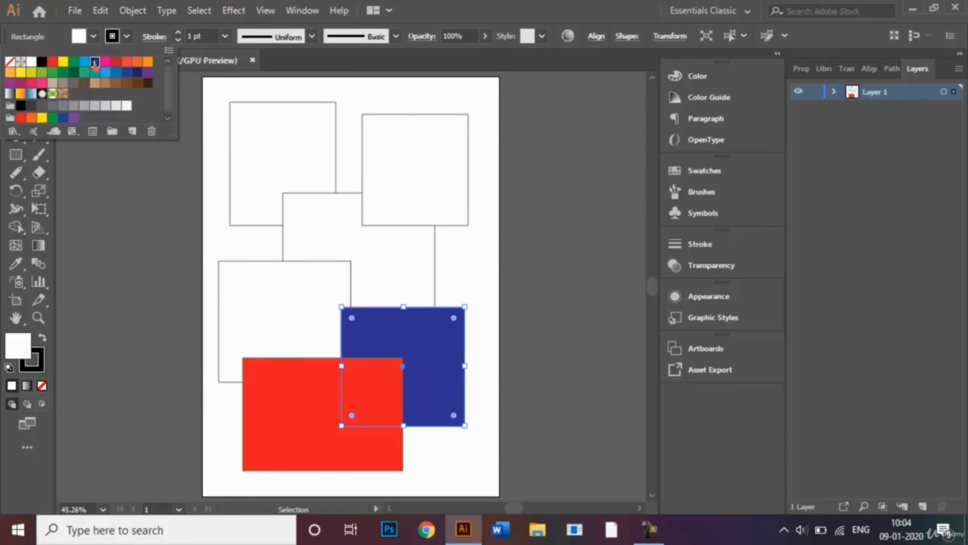
pyautogui.click(488, 276)
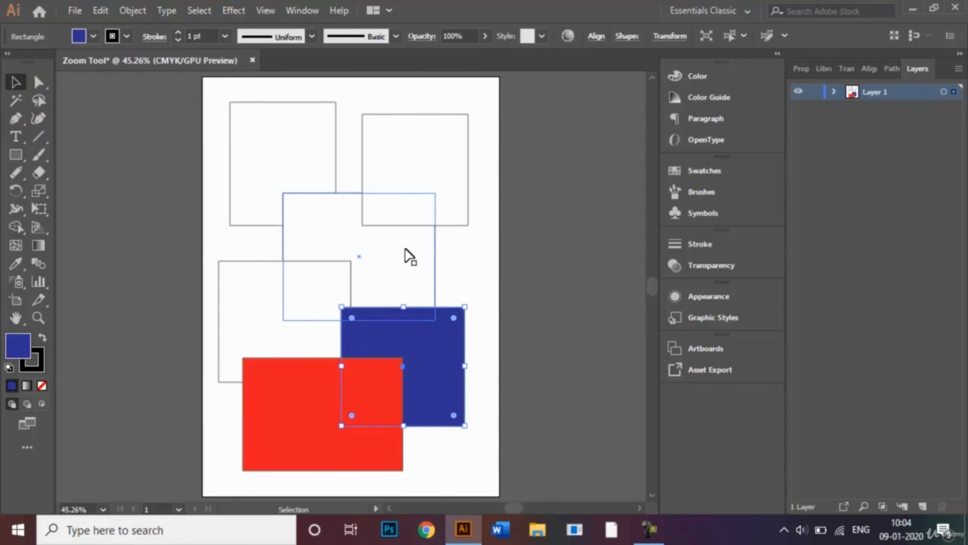
# - Fill the central rectangle with green
pyautogui.click(410, 256)
pyautogui.click(94, 37)
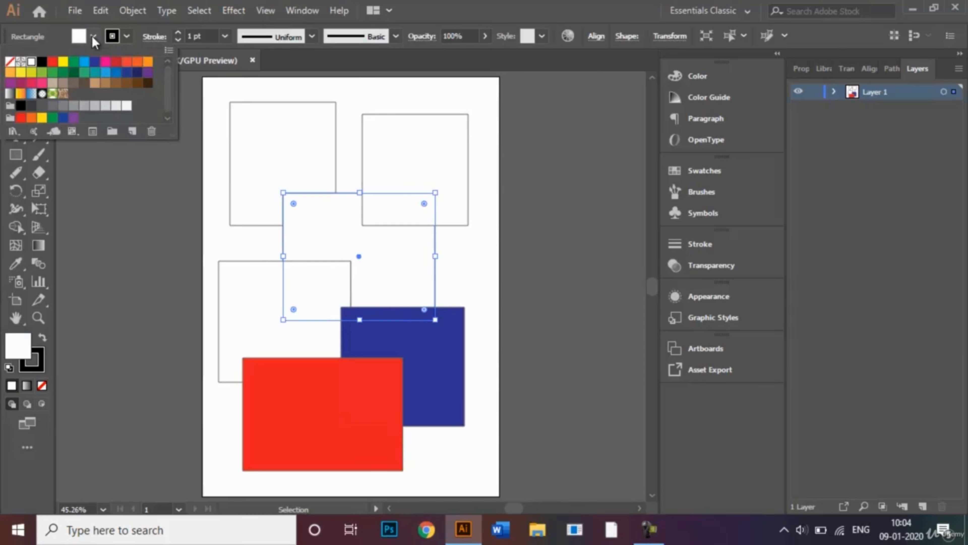
pyautogui.click(74, 62)
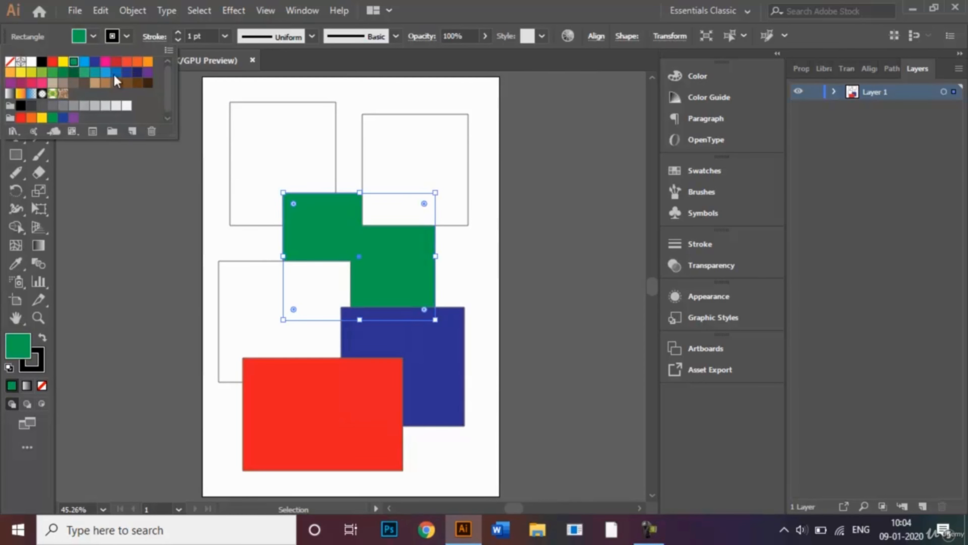
pyautogui.click(404, 155)
pyautogui.doubleClick(410, 159)
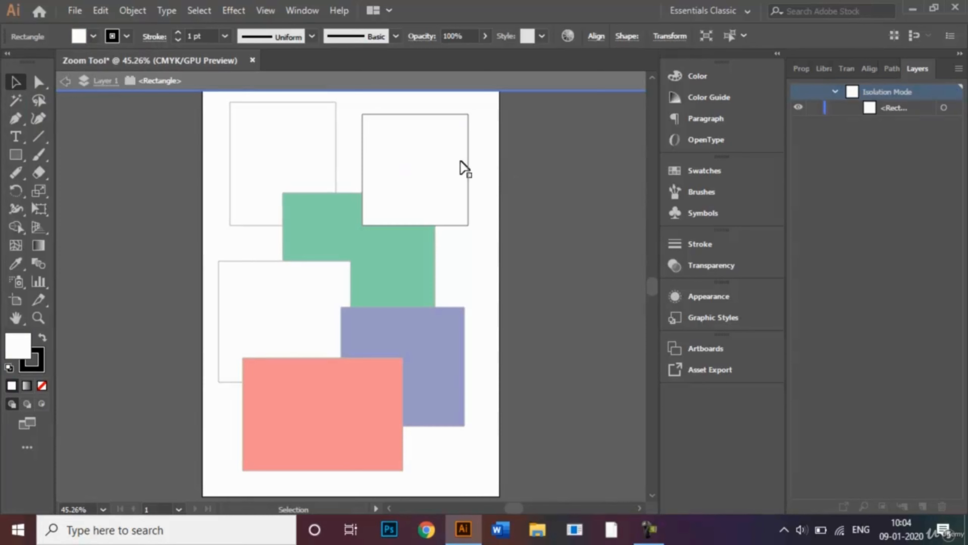
pyautogui.doubleClick(510, 160)
# - Fill the top-right rectangle with yellow
pyautogui.click(417, 157)
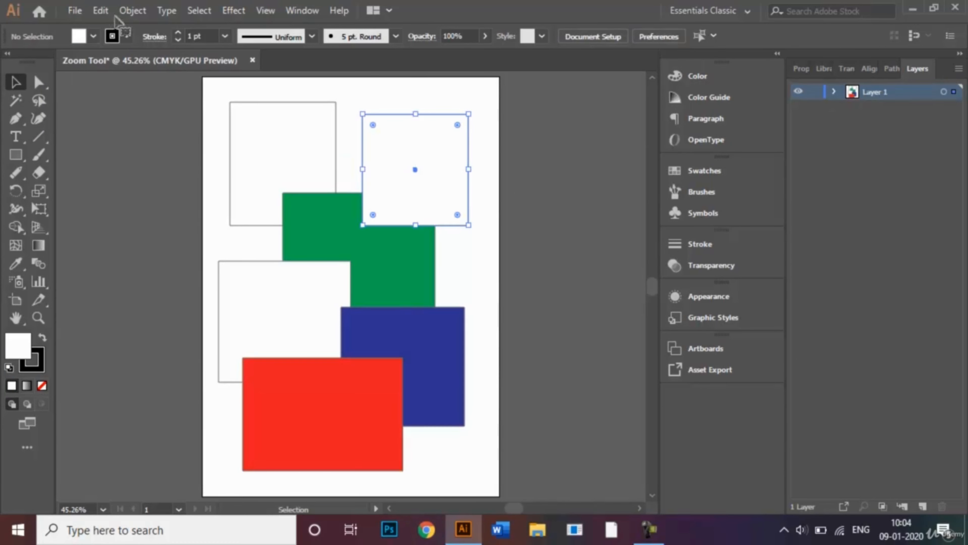
pyautogui.click(93, 37)
pyautogui.click(62, 62)
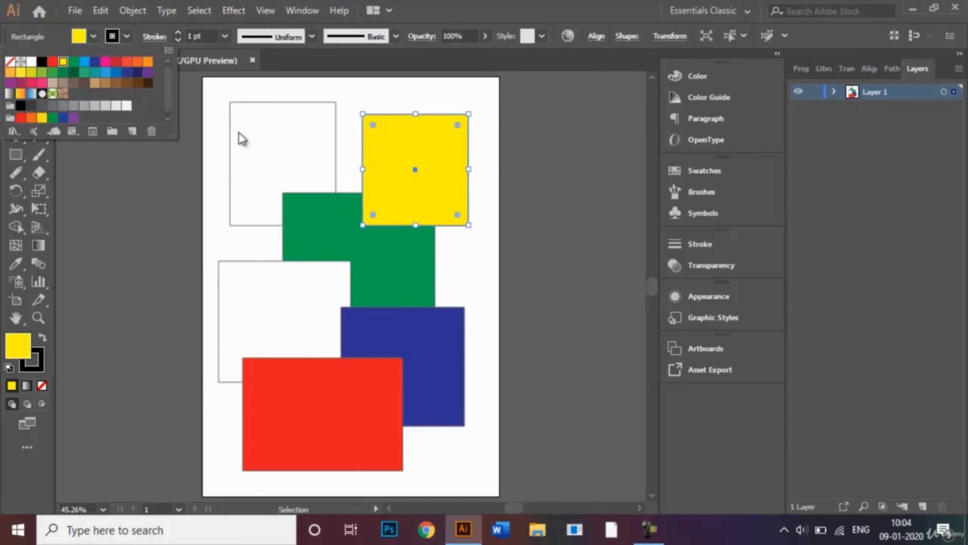
# - Fill the top-left rectangle with orange
pyautogui.click(268, 168)
pyautogui.click(268, 185)
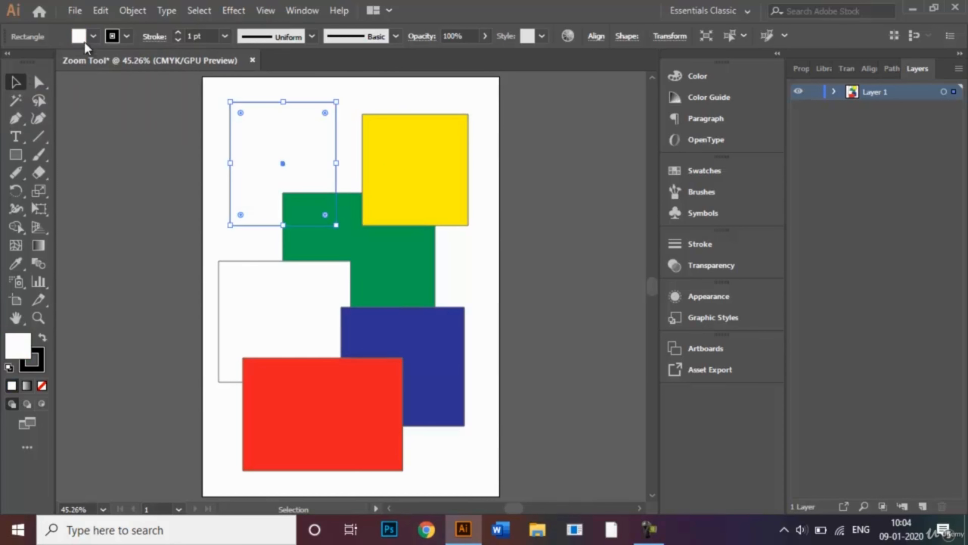
pyautogui.click(93, 38)
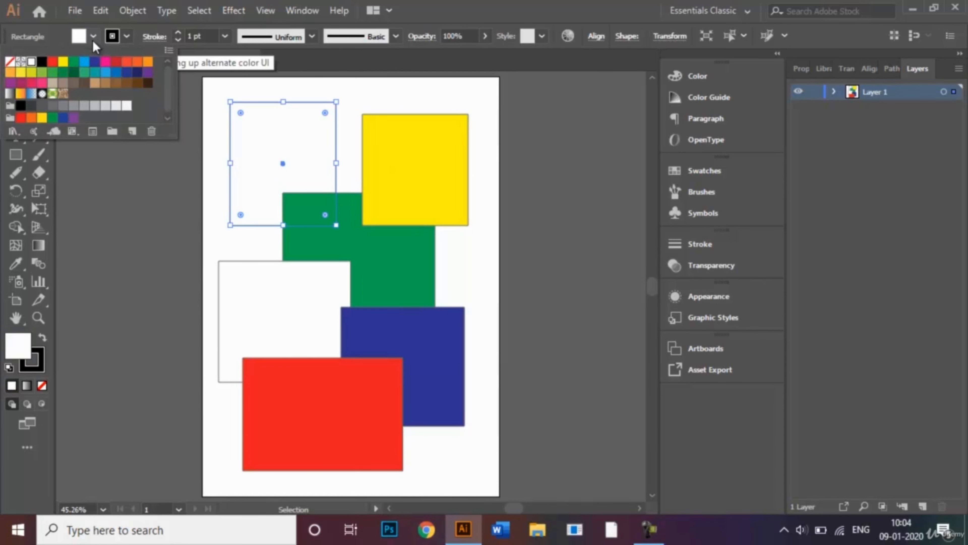
pyautogui.click(127, 61)
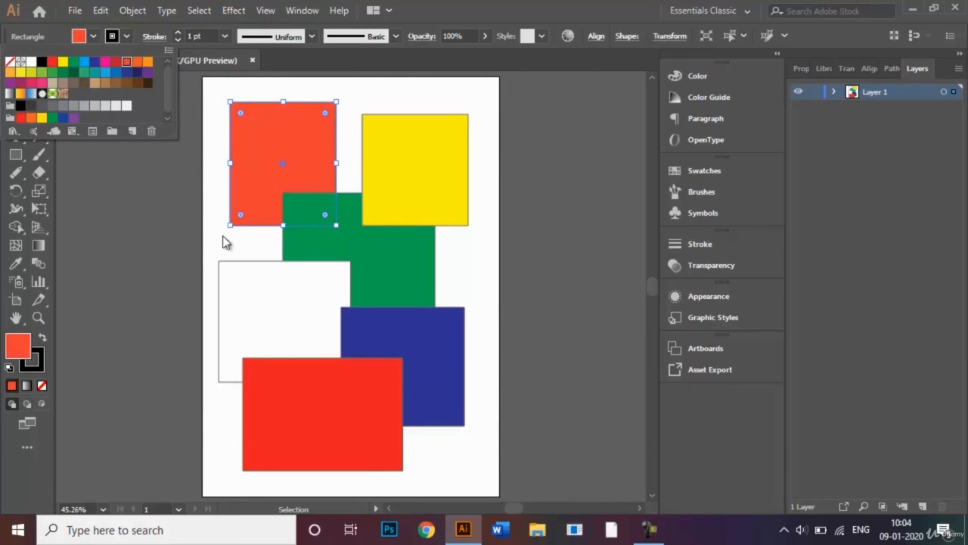
pyautogui.click(137, 62)
pyautogui.click(217, 199)
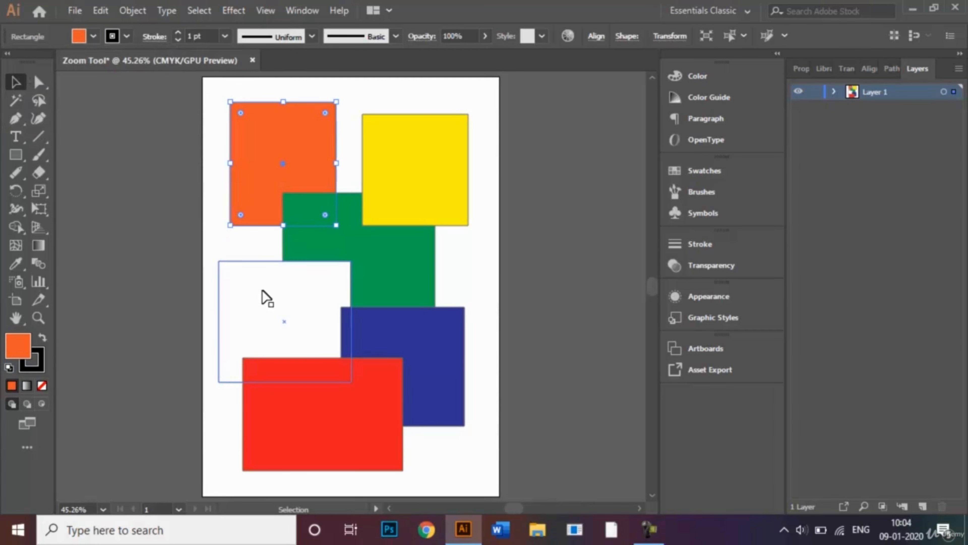
# - Fill the middle-left rectangle with pink and deselect everything
pyautogui.click(266, 299)
pyautogui.click(77, 36)
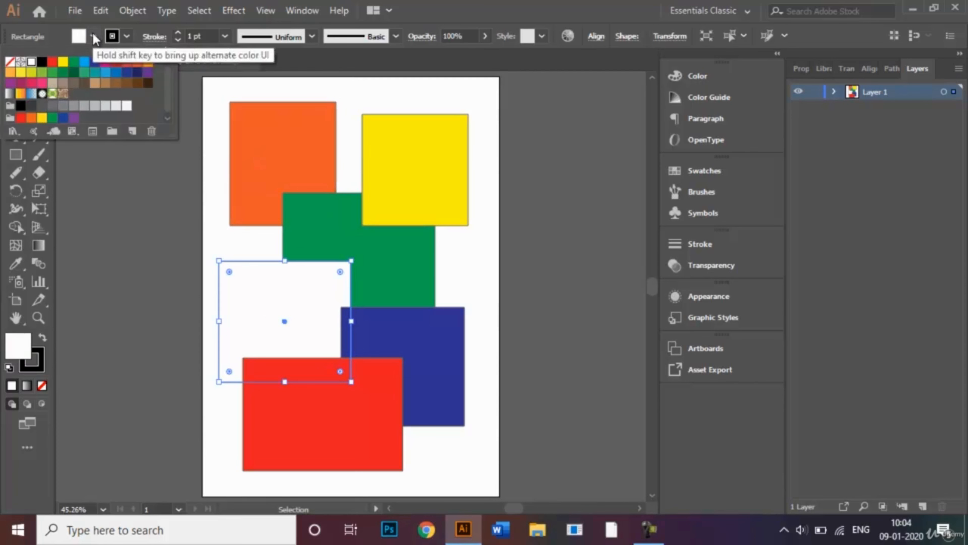
pyautogui.click(41, 82)
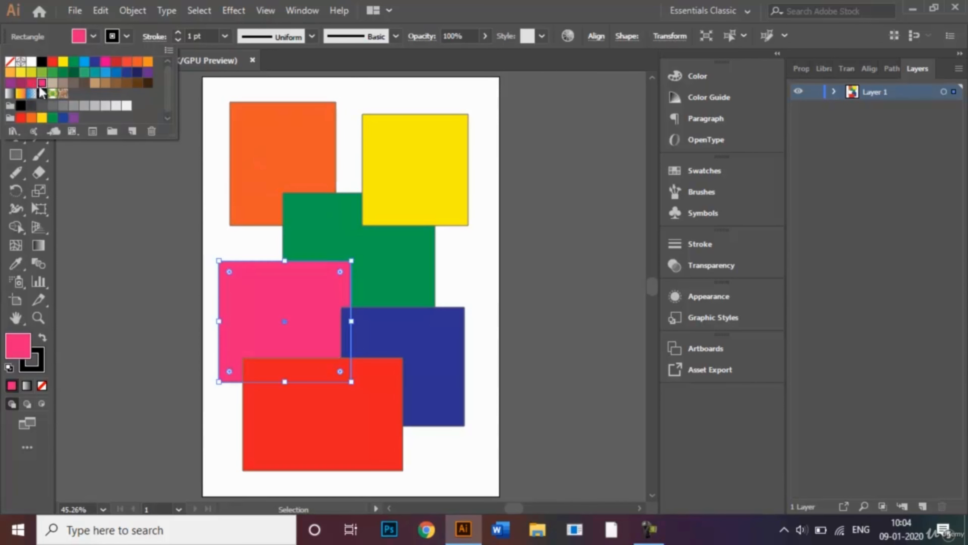
pyautogui.click(457, 265)
pyautogui.click(458, 265)
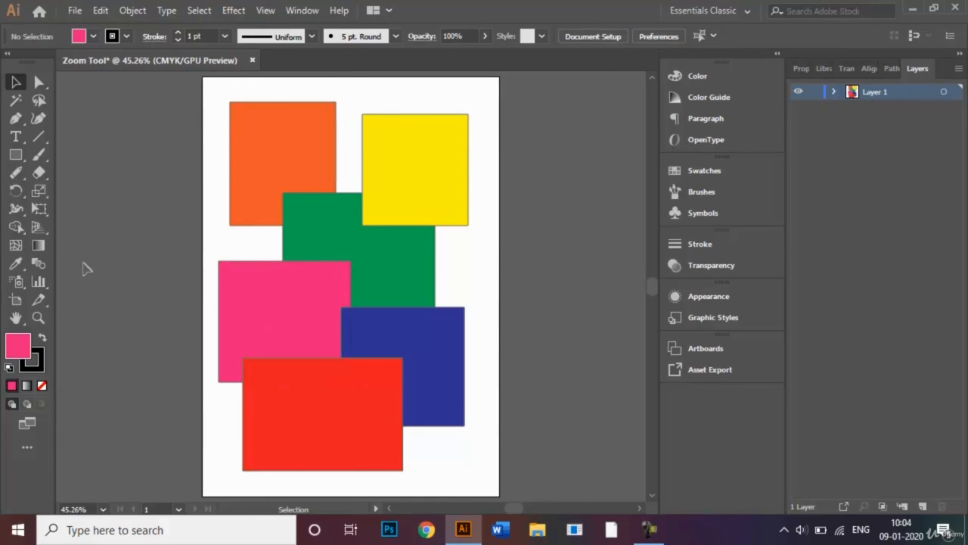
# - Zoom in with the Zoom tool on the pink rectangle's top edge to inspect where the shapes meet
pyautogui.click(40, 319)
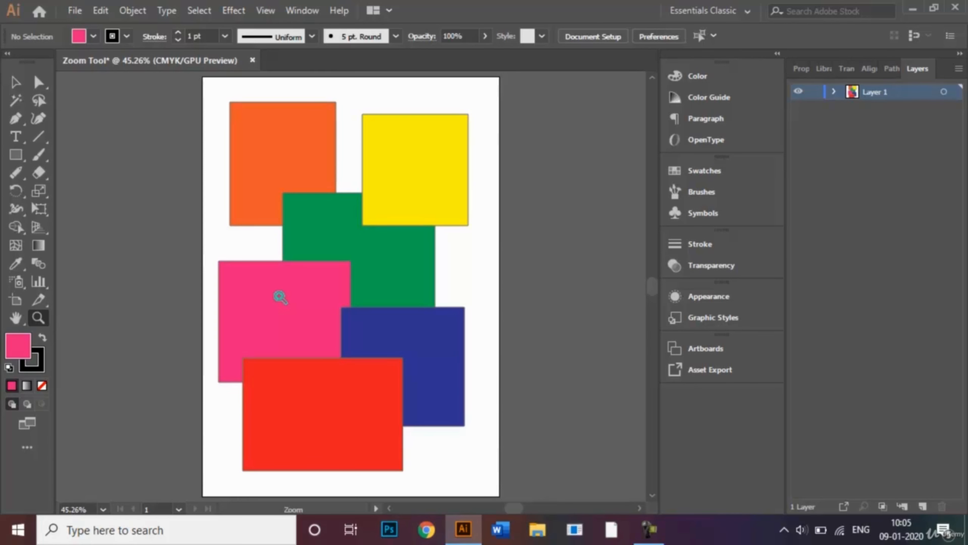
pyautogui.moveTo(280, 298); pyautogui.dragTo(281, 297)
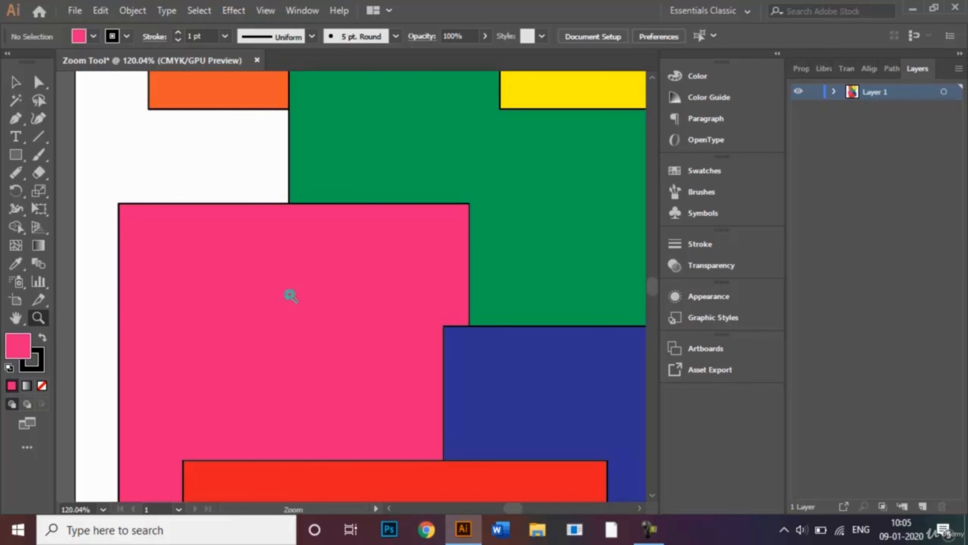
pyautogui.click(291, 296)
pyautogui.click(291, 296)
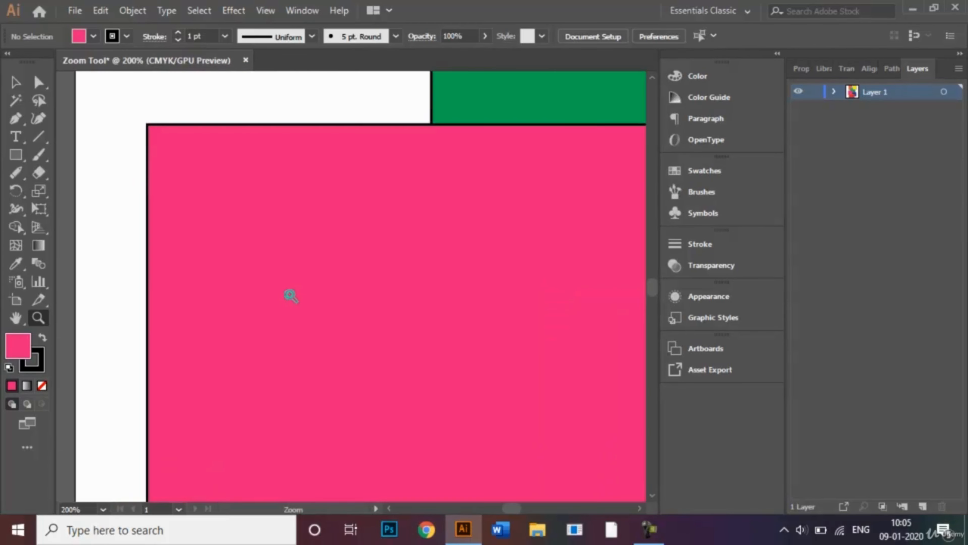
pyautogui.click(430, 124)
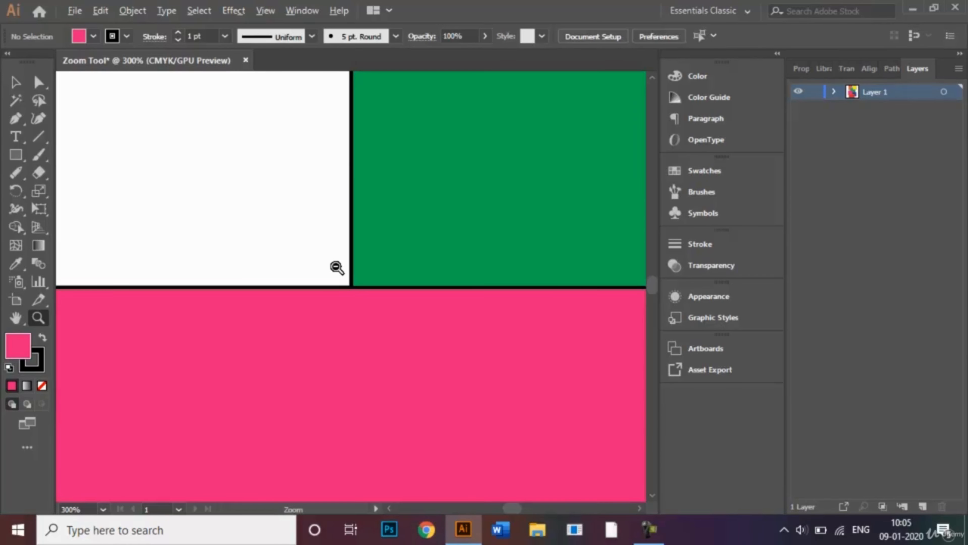
pyautogui.keyDown('alt'); pyautogui.click(337, 268); pyautogui.keyUp('alt')
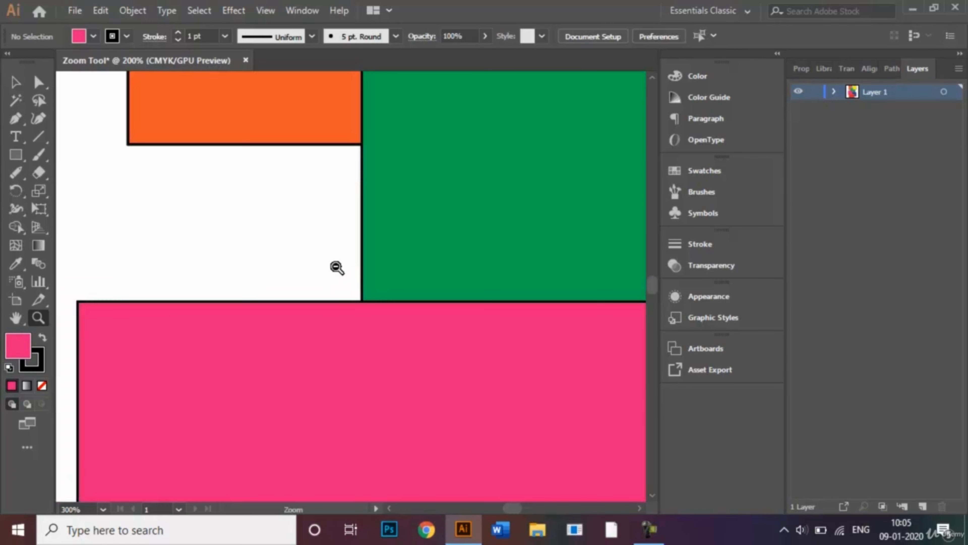
# - Zoom out step by step with the Zoom tool until the whole artboard of rectangles fits in view
pyautogui.keyDown('alt'); pyautogui.click(337, 267); pyautogui.keyUp('alt')
pyautogui.keyDown('alt'); pyautogui.click(336, 268); pyautogui.keyUp('alt')
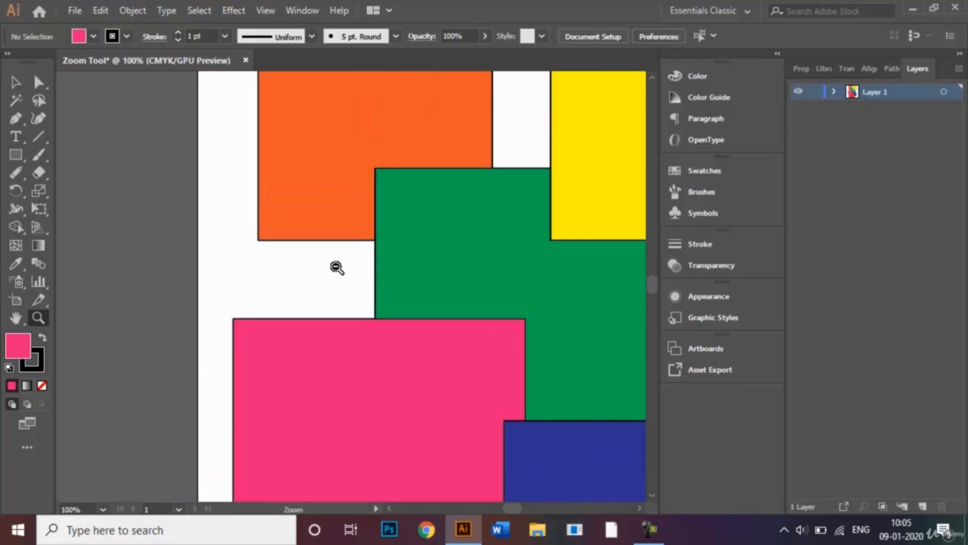
pyautogui.keyDown('alt'); pyautogui.click(568, 426); pyautogui.keyUp('alt')
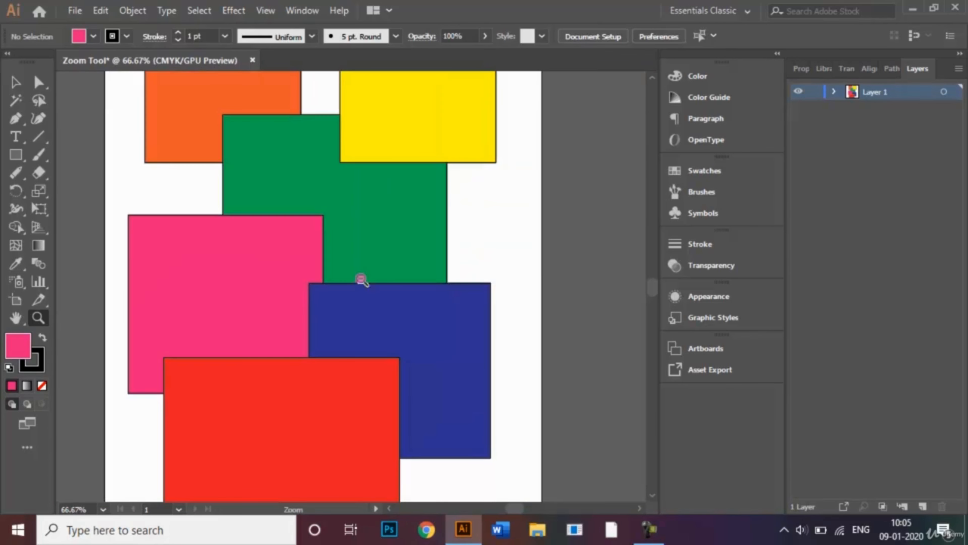
pyautogui.keyDown('alt'); pyautogui.click(379, 129); pyautogui.keyUp('alt')
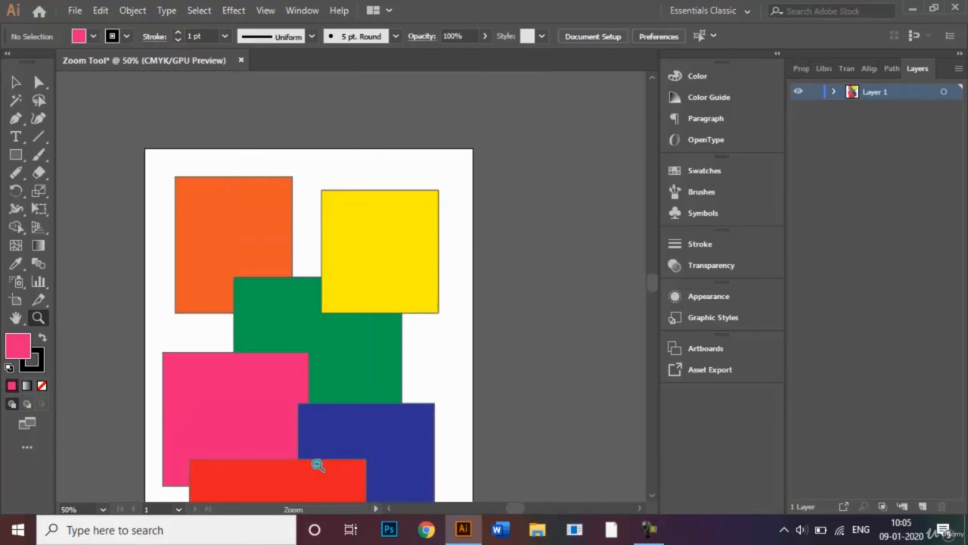
pyautogui.keyDown('alt'); pyautogui.click(321, 473); pyautogui.keyUp('alt')
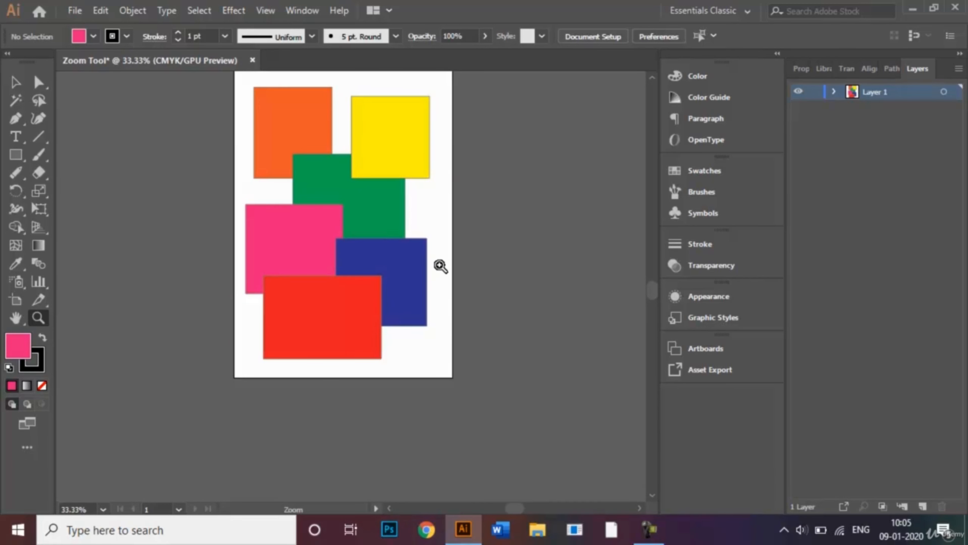
# - Zoom in repeatedly on the top corners of the yellow and orange rectangles to inspect their strokes closely
pyautogui.click(329, 302)
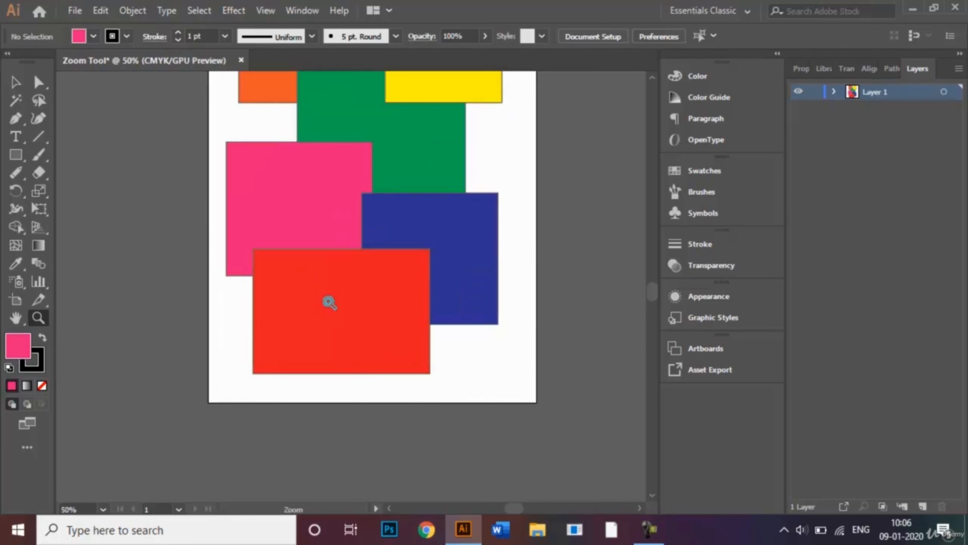
pyautogui.click(386, 134)
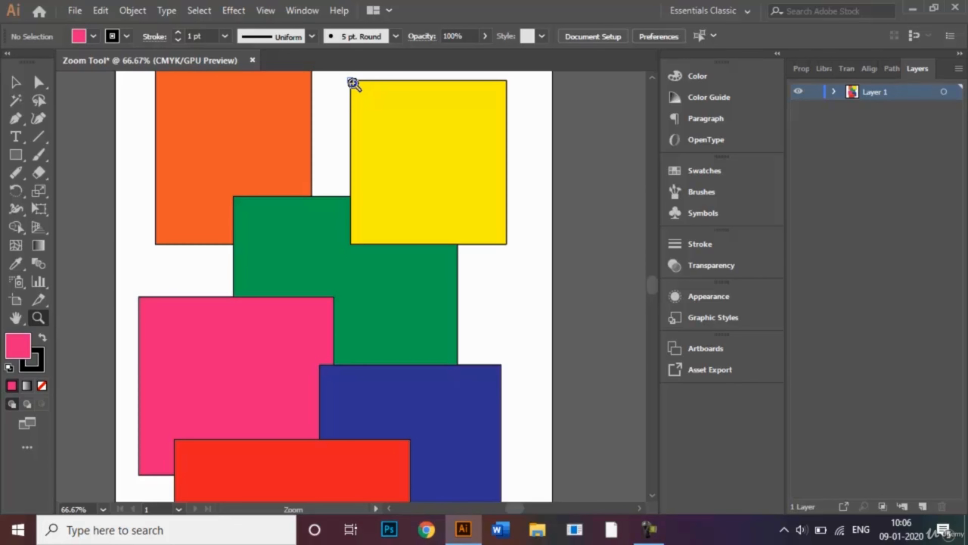
pyautogui.click(353, 83)
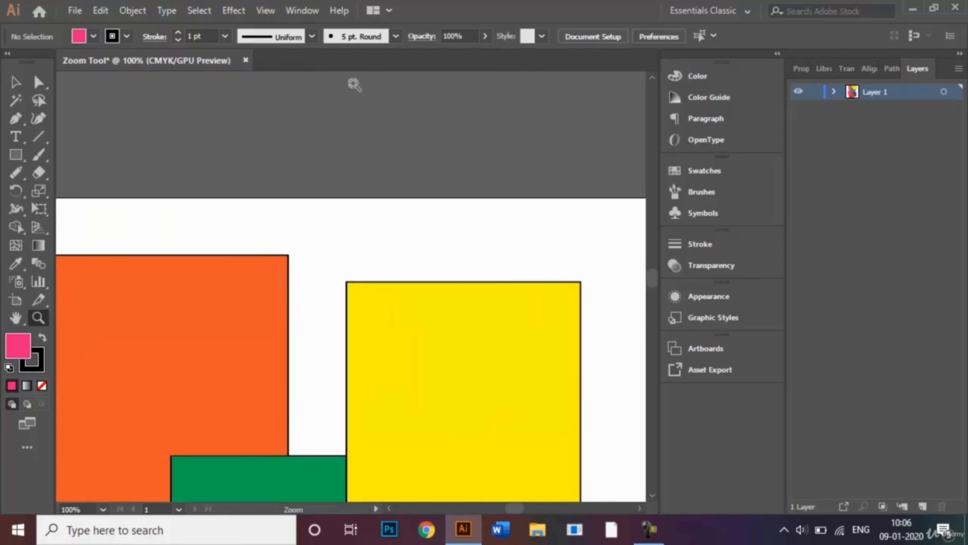
pyautogui.click(359, 294)
pyautogui.click(358, 294)
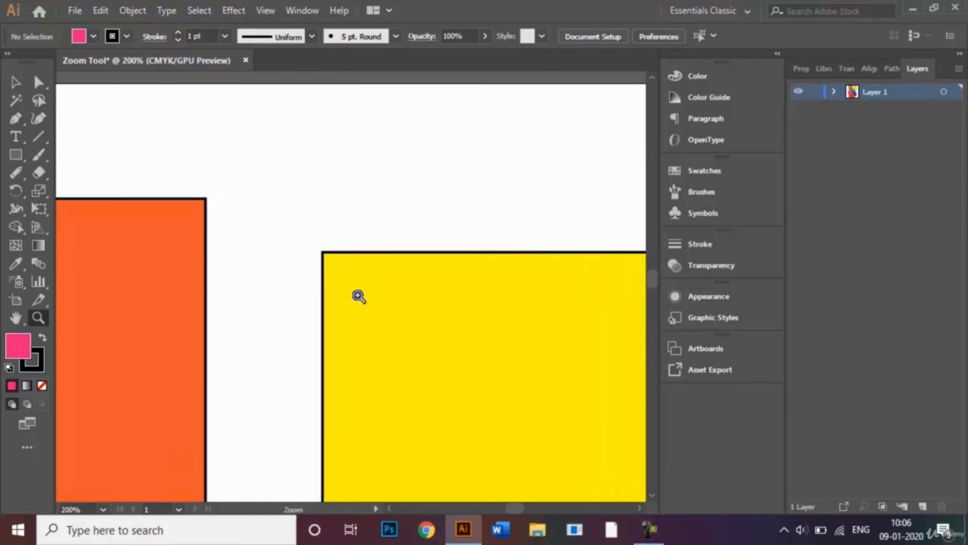
pyautogui.click(358, 296)
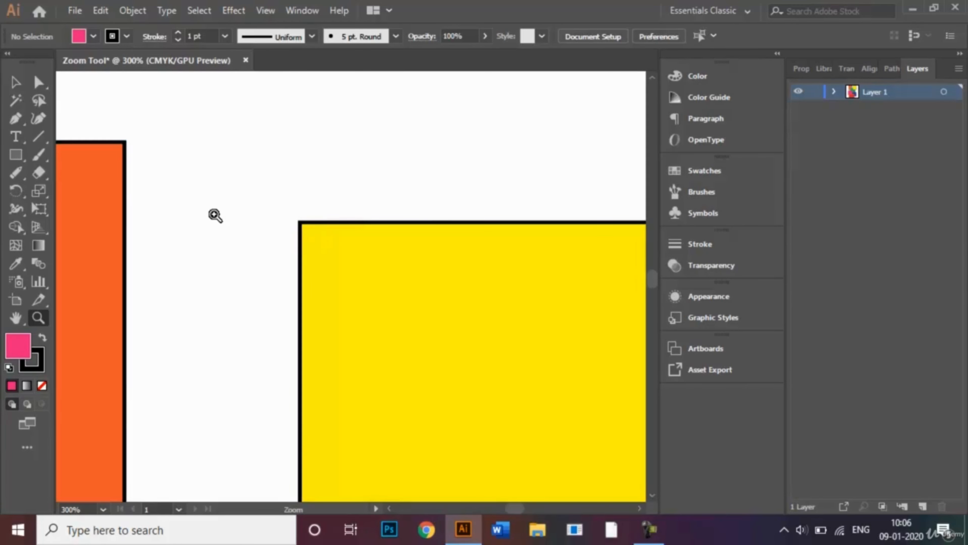
pyautogui.click(113, 155)
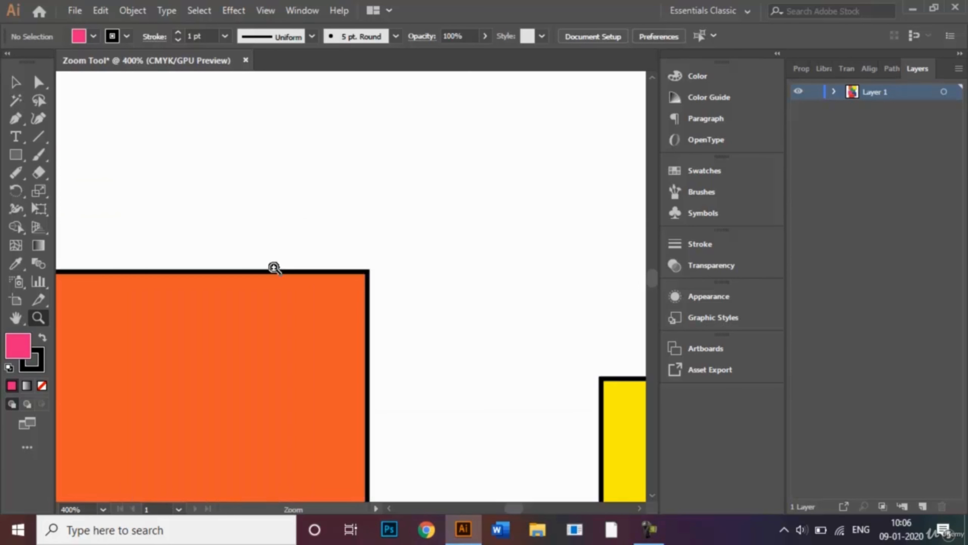
pyautogui.click(349, 302)
pyautogui.click(350, 261)
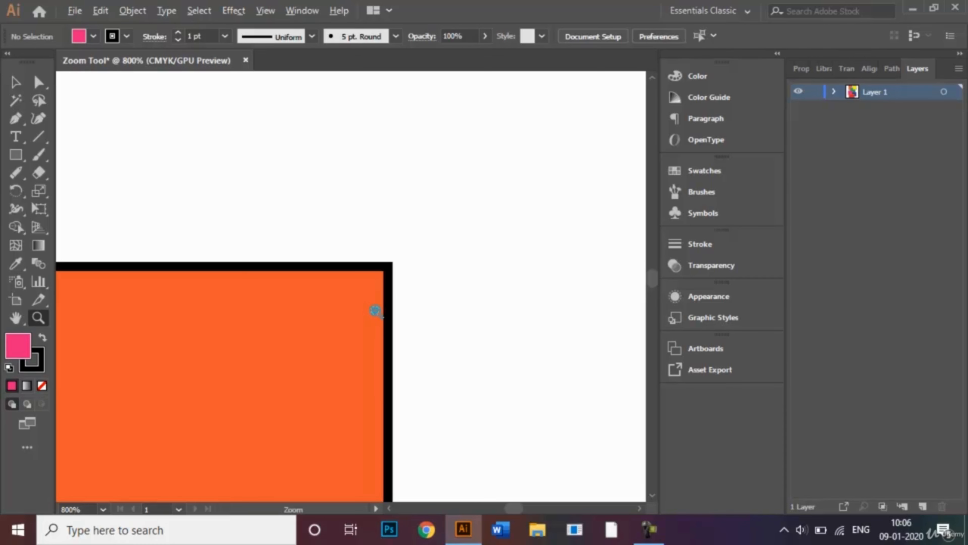
# - Zoom back out in steps from the orange rectangle's corner to see the whole artwork again
pyautogui.keyDown('alt'); pyautogui.click(375, 311); pyautogui.keyUp('alt')
pyautogui.keyDown('alt'); pyautogui.click(395, 376); pyautogui.keyUp('alt')
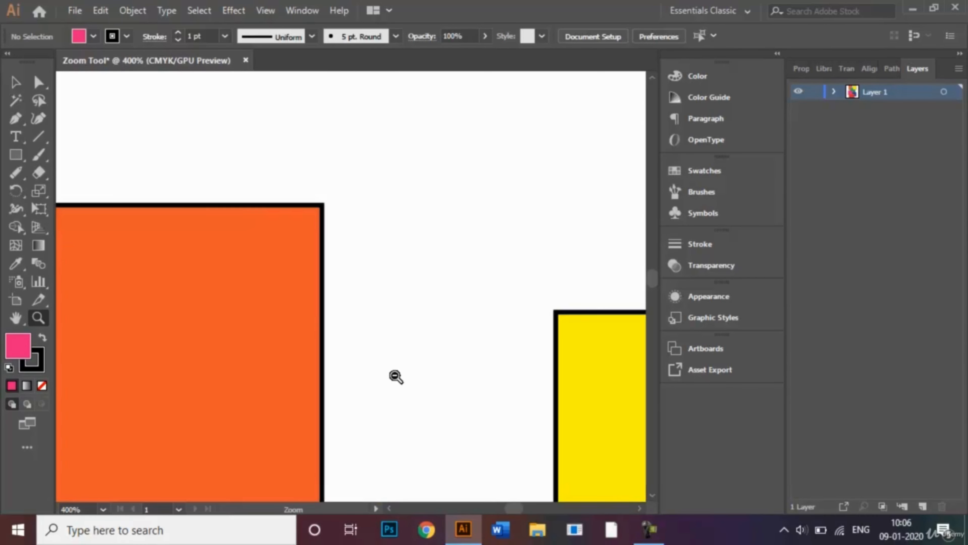
pyautogui.keyDown('alt'); pyautogui.click(396, 376); pyautogui.keyUp('alt')
pyautogui.keyDown('alt'); pyautogui.click(395, 376); pyautogui.keyUp('alt')
pyautogui.keyDown('alt'); pyautogui.click(395, 376); pyautogui.keyUp('alt')
pyautogui.keyDown('alt'); pyautogui.click(394, 377); pyautogui.keyUp('alt')
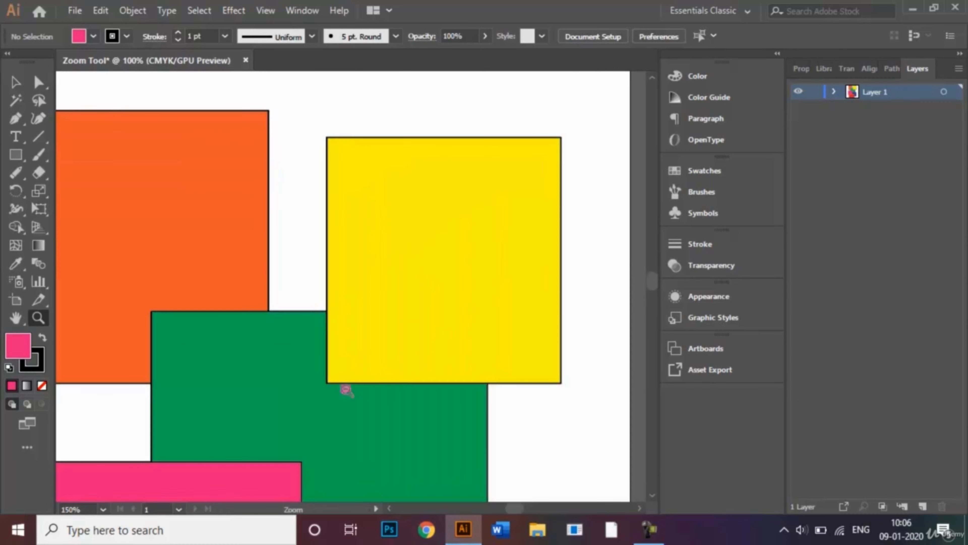
pyautogui.keyDown('alt'); pyautogui.click(327, 394); pyautogui.keyUp('alt')
pyautogui.keyDown('alt'); pyautogui.click(327, 395); pyautogui.keyUp('alt')
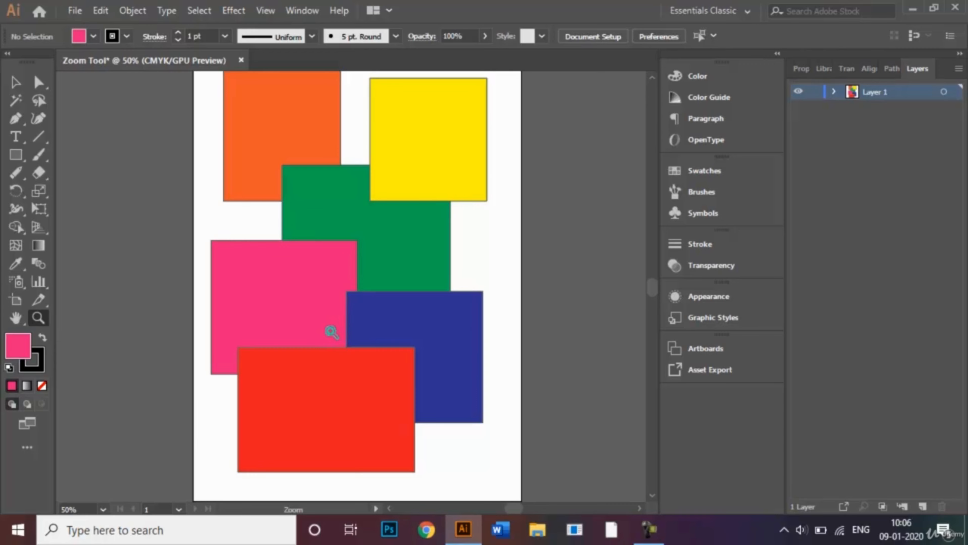
# - Zoom in and out on the rectangles by dragging with the Zoom tool to scrub the magnification
pyautogui.moveTo(331, 332); pyautogui.dragTo(335, 329)
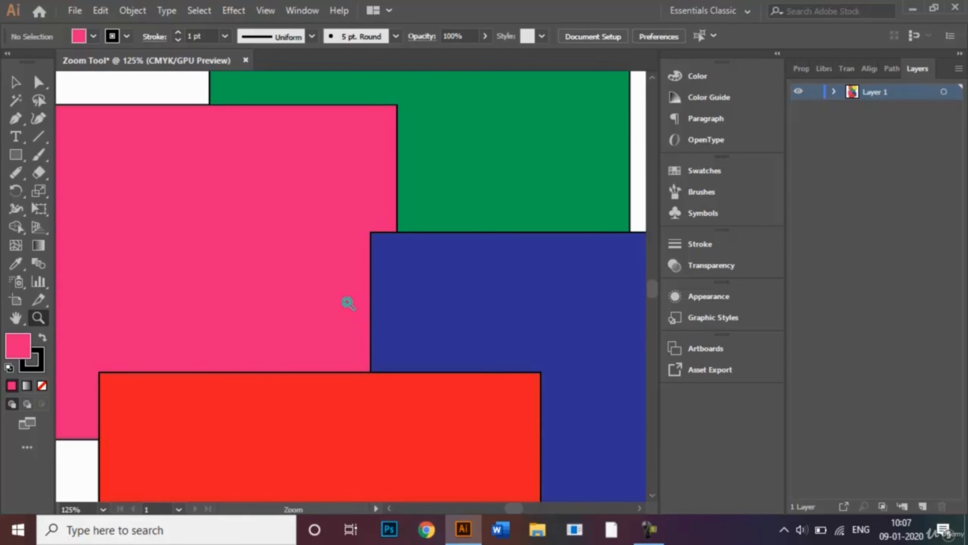
pyautogui.keyDown('alt'); pyautogui.click(346, 302); pyautogui.keyUp('alt')
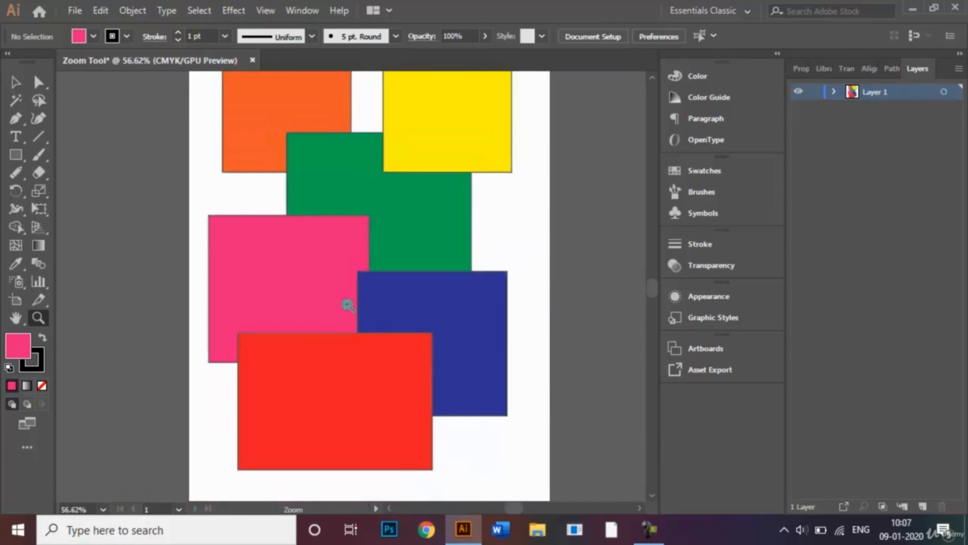
pyautogui.moveTo(347, 306); pyautogui.dragTo(347, 313)
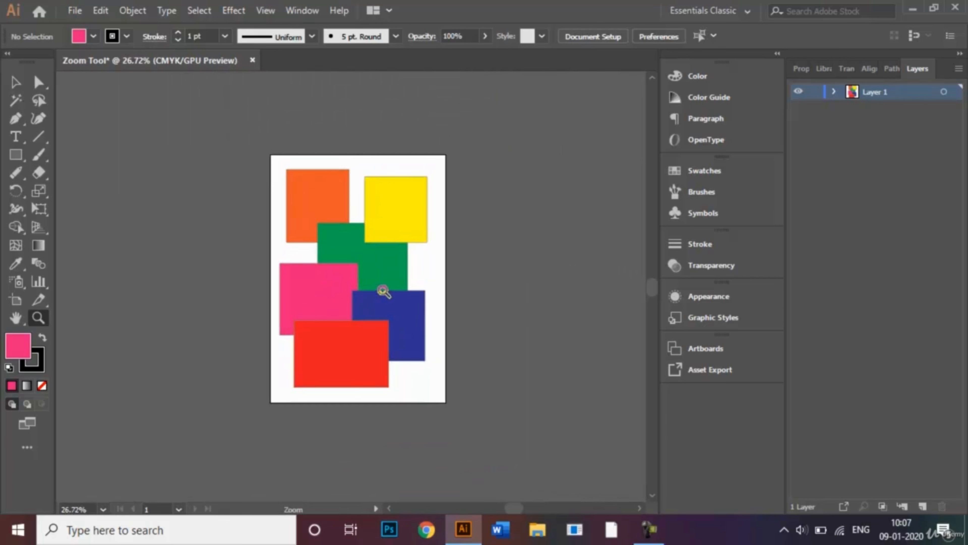
pyautogui.moveTo(382, 296); pyautogui.dragTo(382, 288)
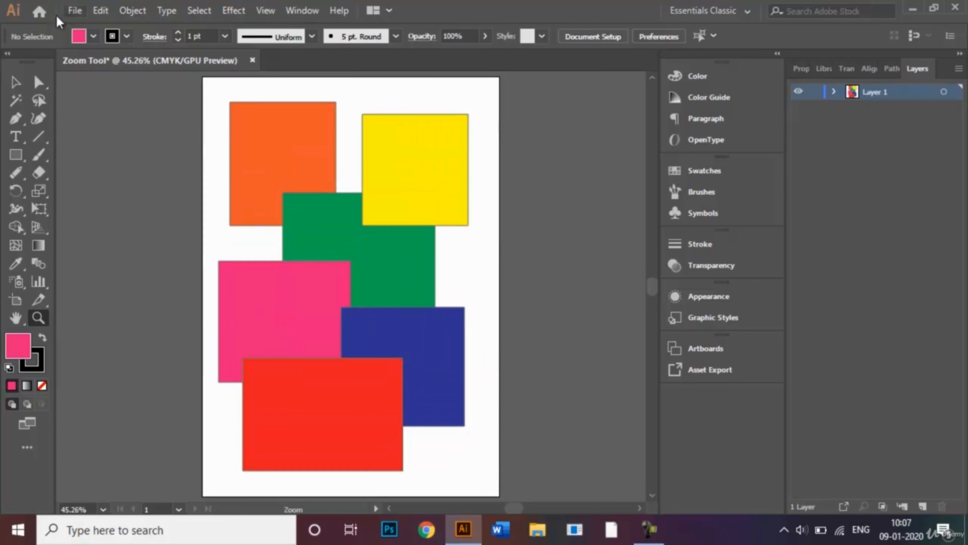
pyautogui.click(14, 90)
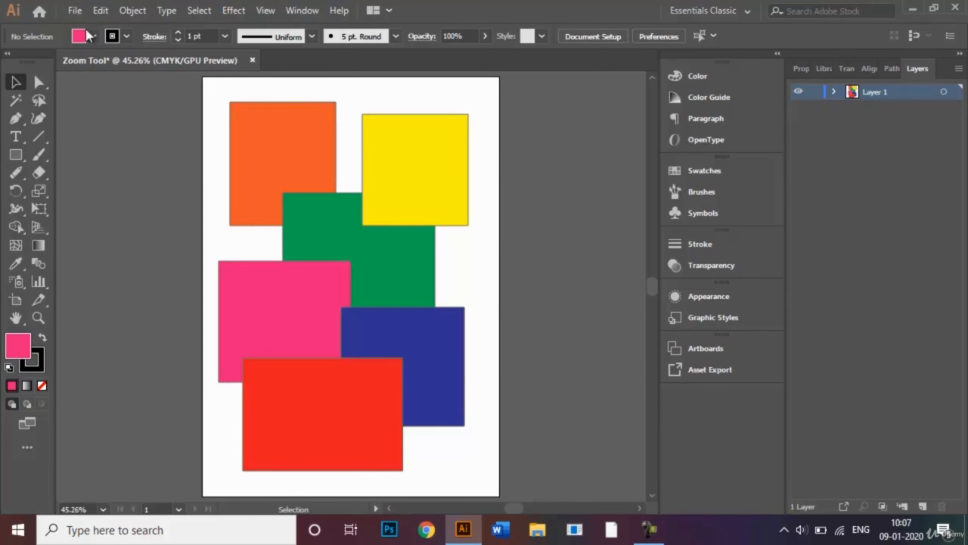
pyautogui.click(74, 10)
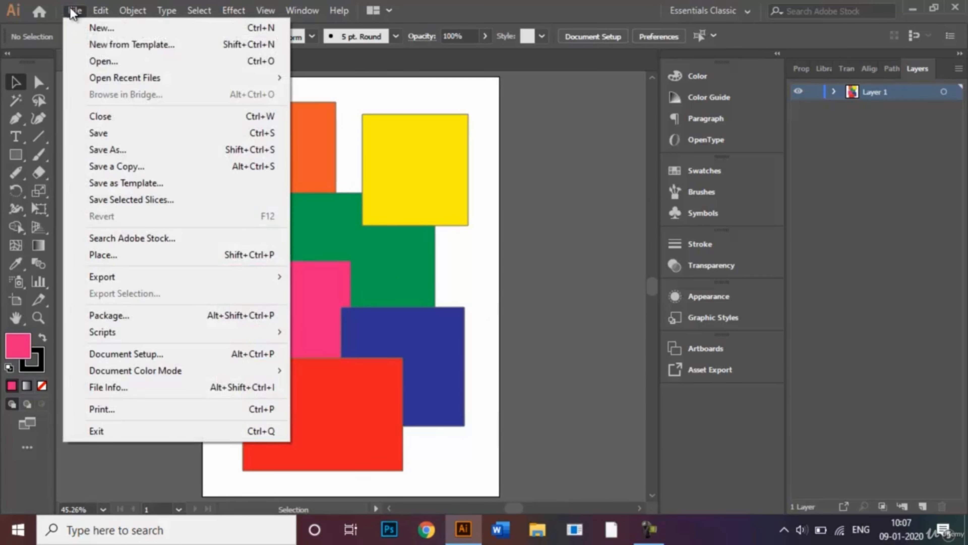
pyautogui.click(137, 150)
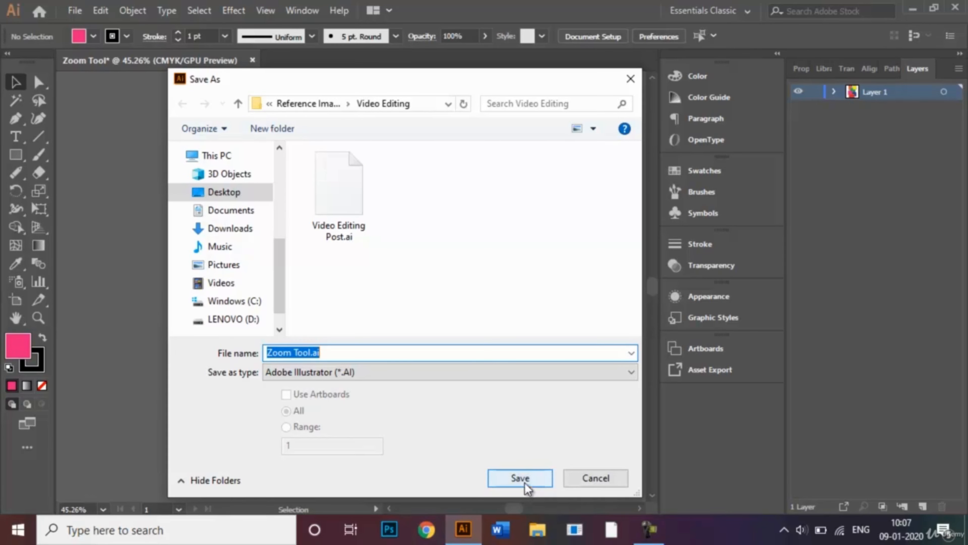
pyautogui.click(585, 480)
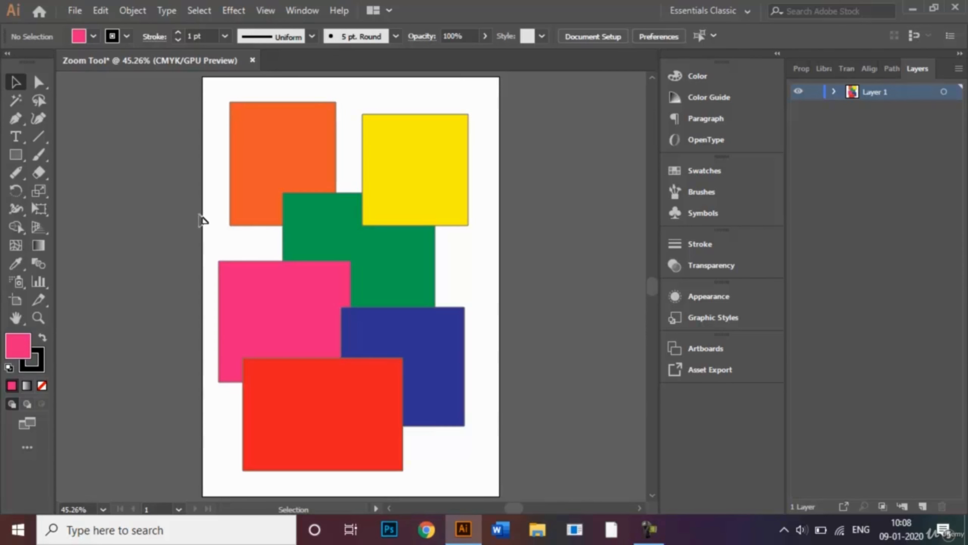
# - Switch back to the Zoom tool
pyautogui.press('u')
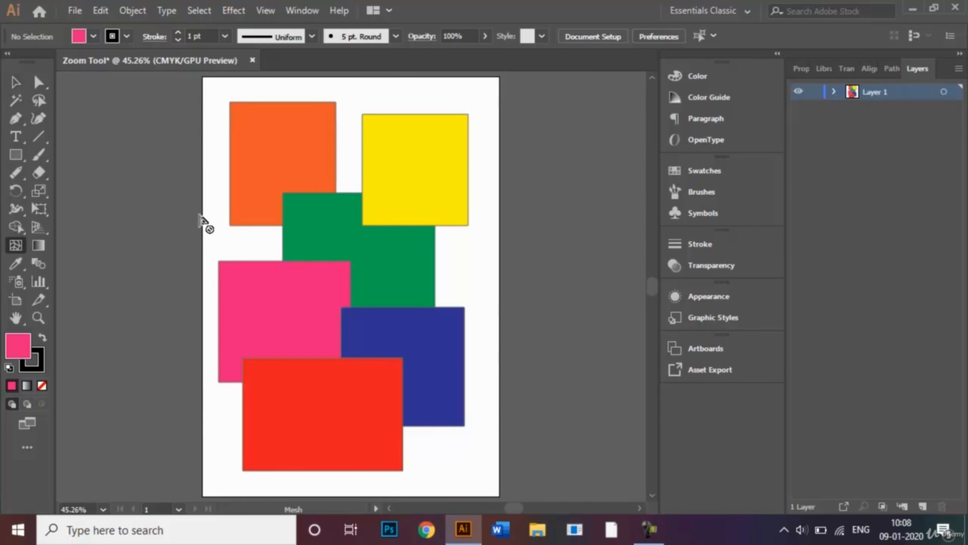
pyautogui.press('z')
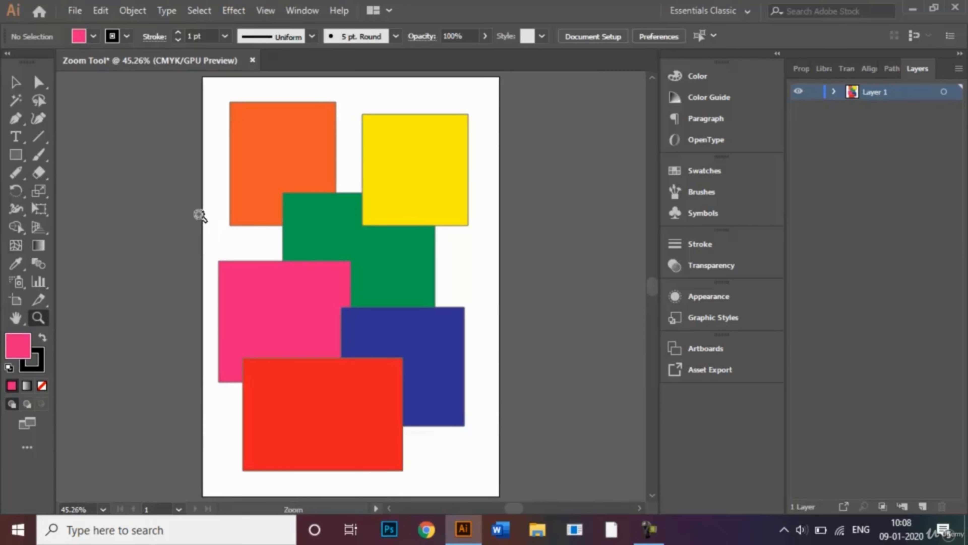